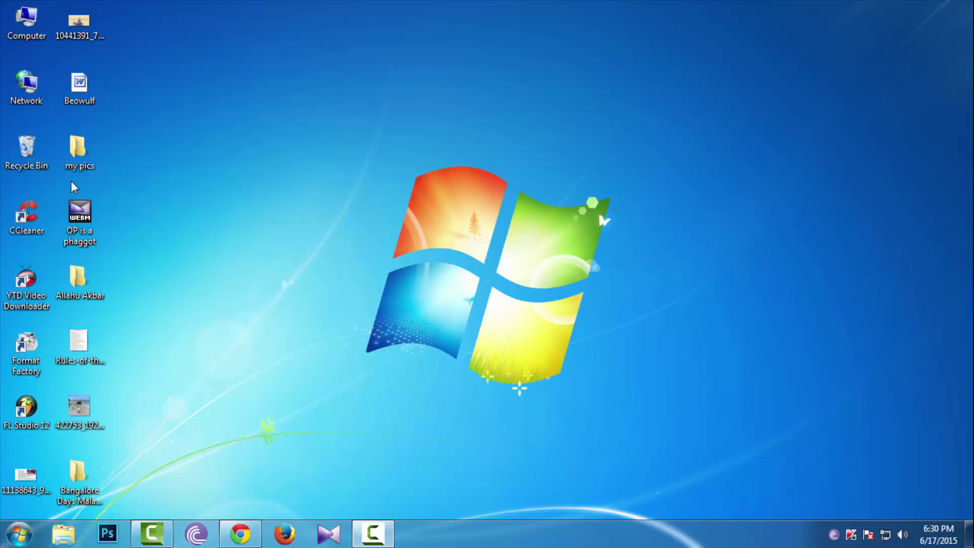
Check the file type of the Beowulf document on the desktop in its properties
right_click(83, 95)
click(177, 411)
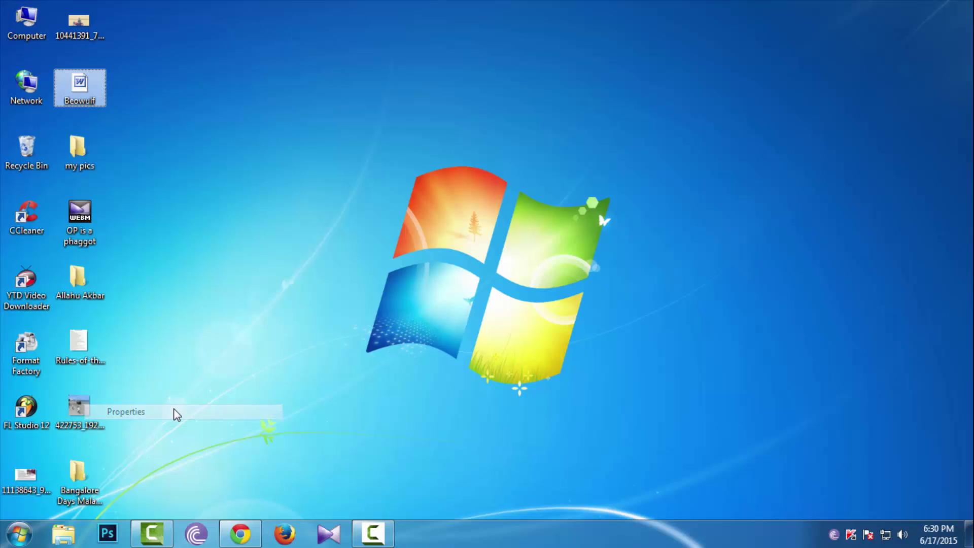
drag(242, 109, 473, 115)
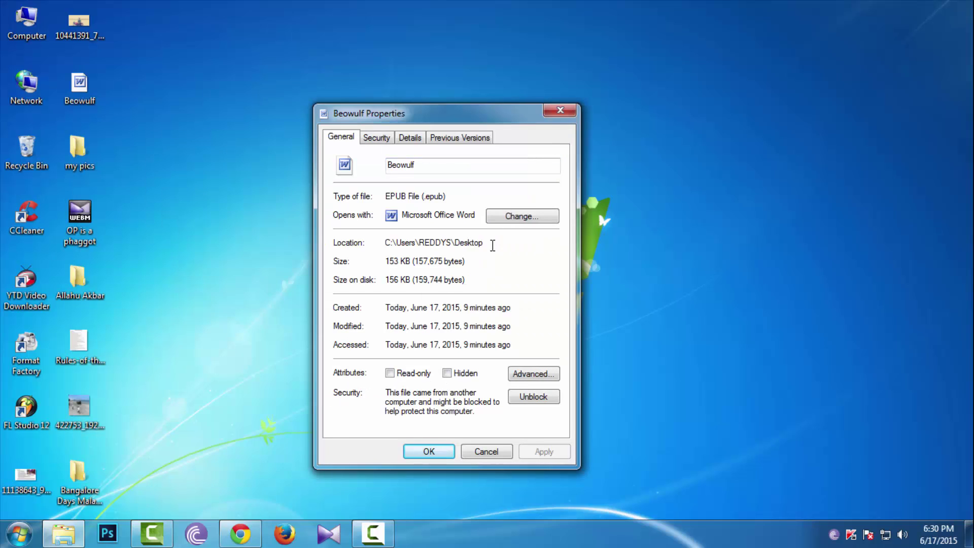
click(561, 110)
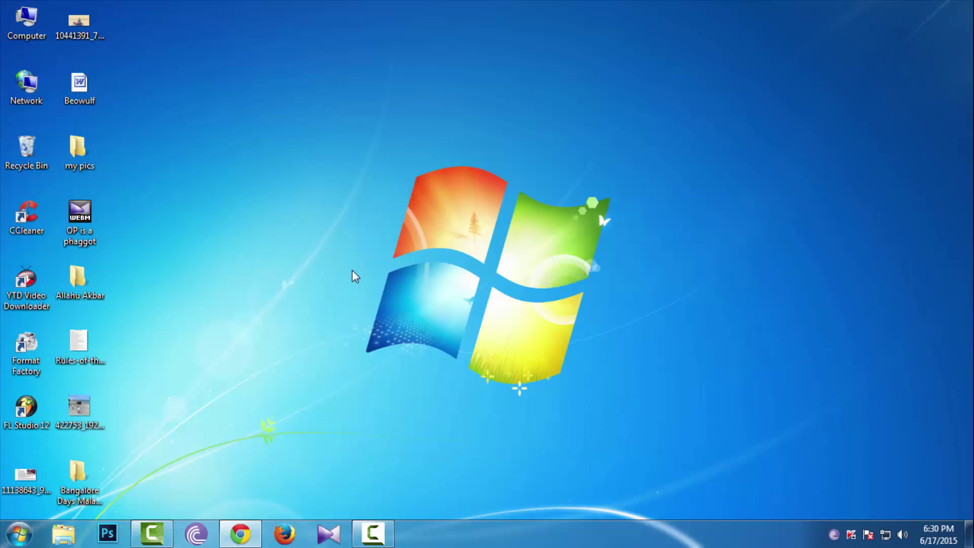
Switch to Chrome, run the downloaded ADE_4.0_Installer.exe, and accept the Adobe Digital Editions license agreement
click(244, 531)
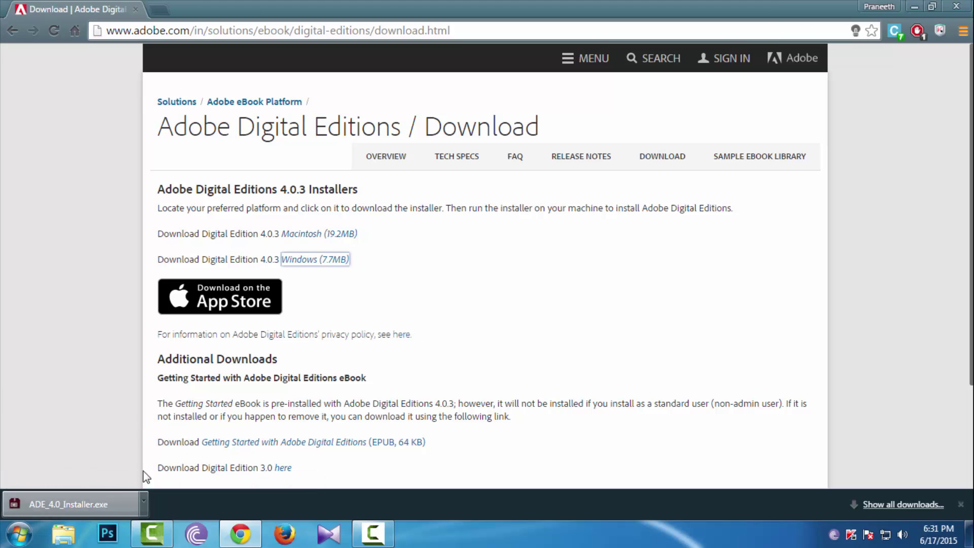
click(94, 508)
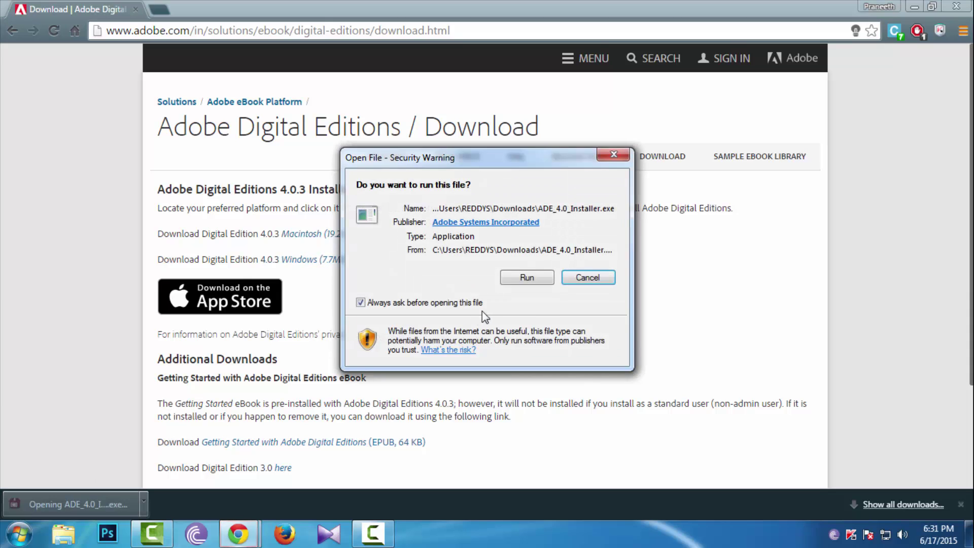
click(530, 280)
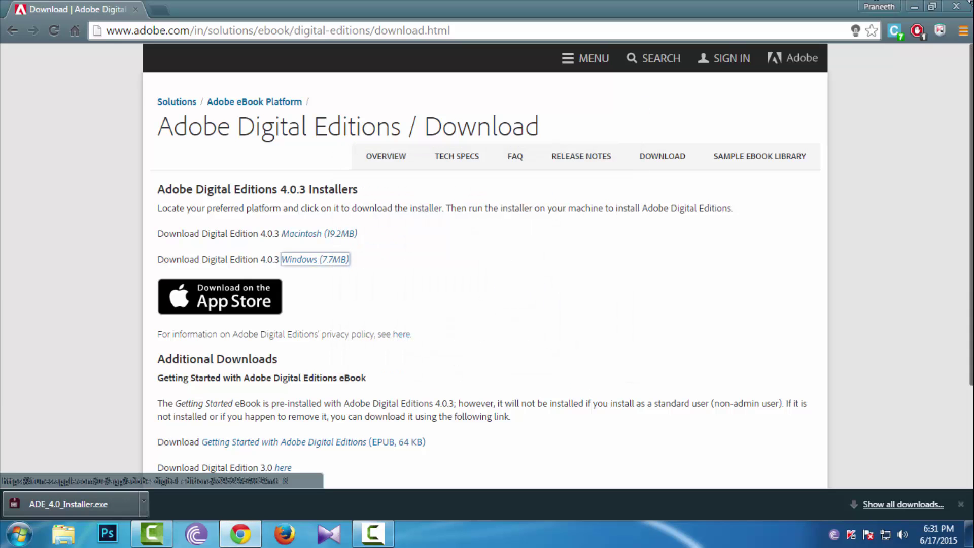
key(super+d)
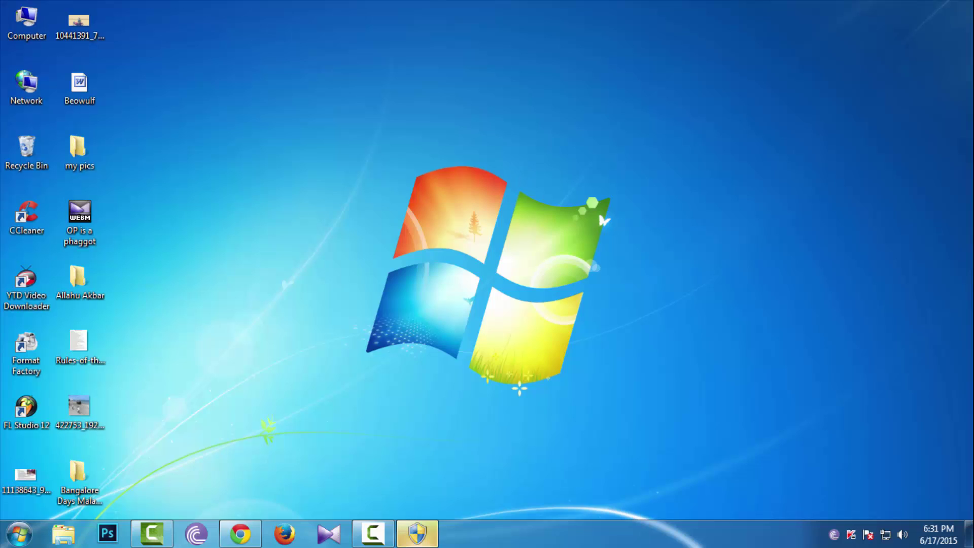
click(422, 540)
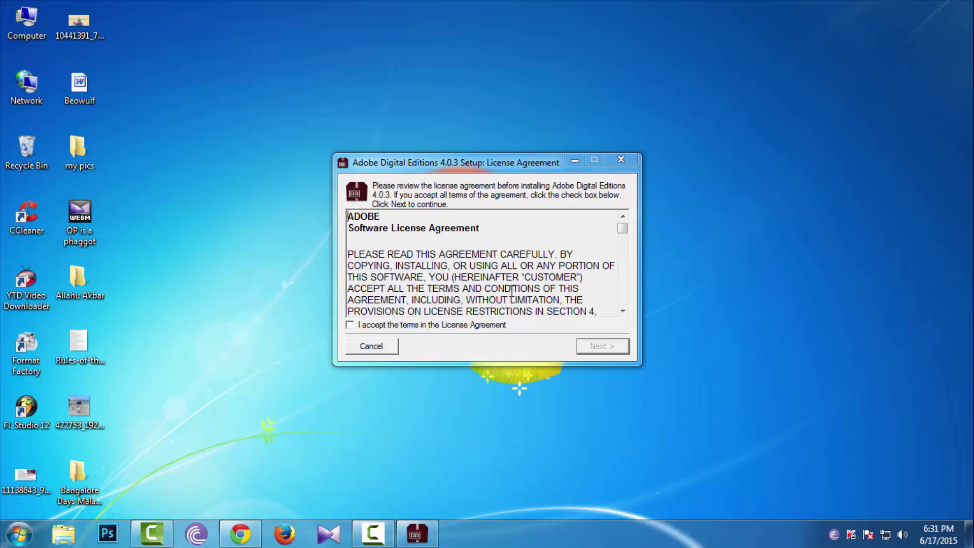
click(350, 325)
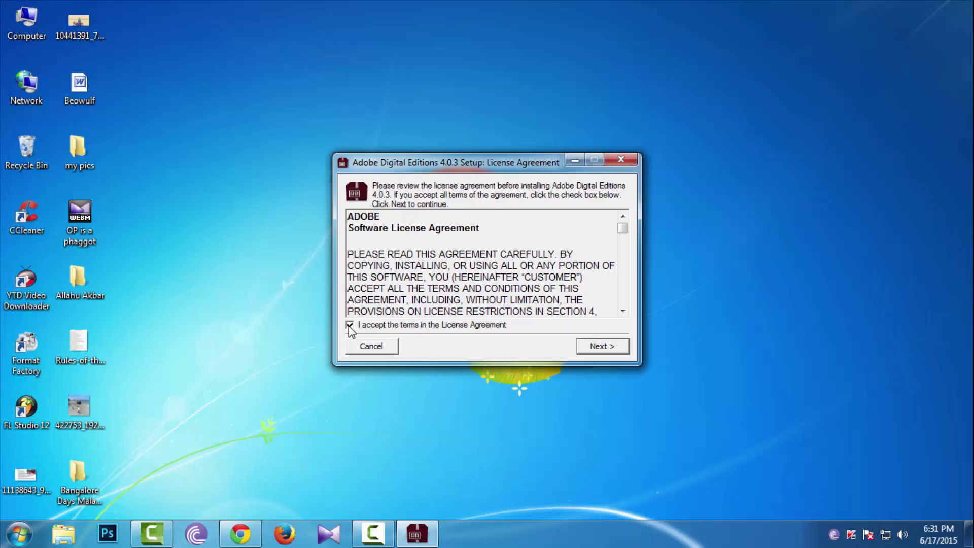
key(Return)
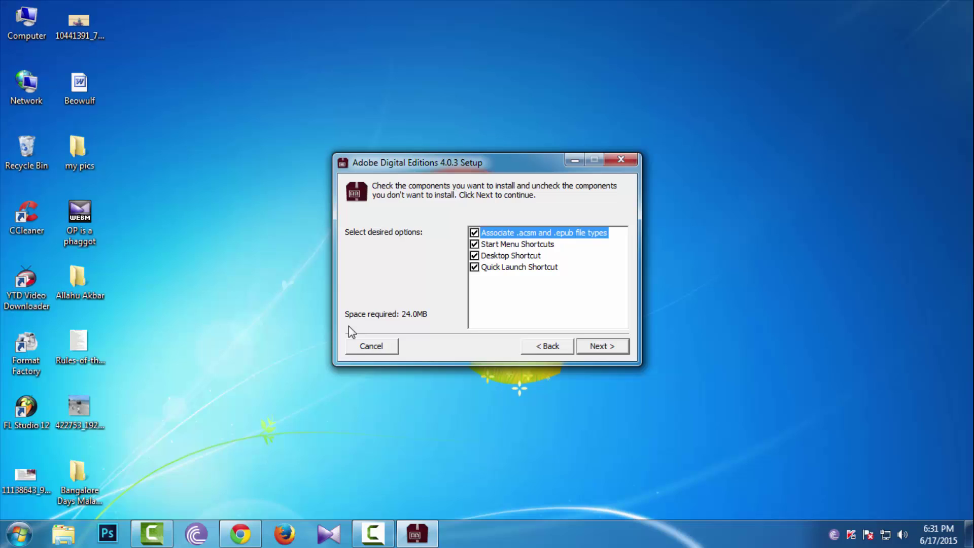
Exclude the Quick Launch, Desktop and Start Menu shortcuts from the installation, keeping only the .acsm and .epub file association
key(End)
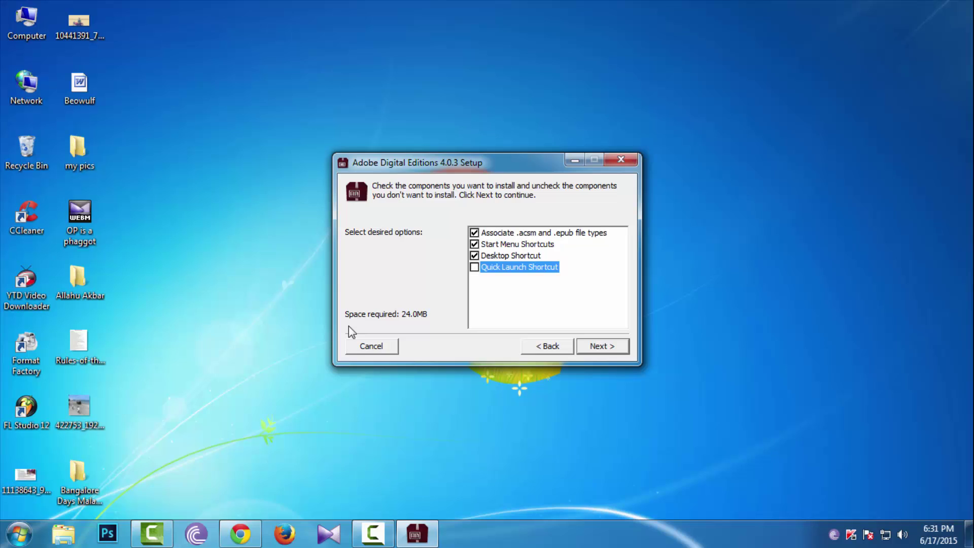
key(space)
key(Up)
key(space)
key(Up)
key(space)
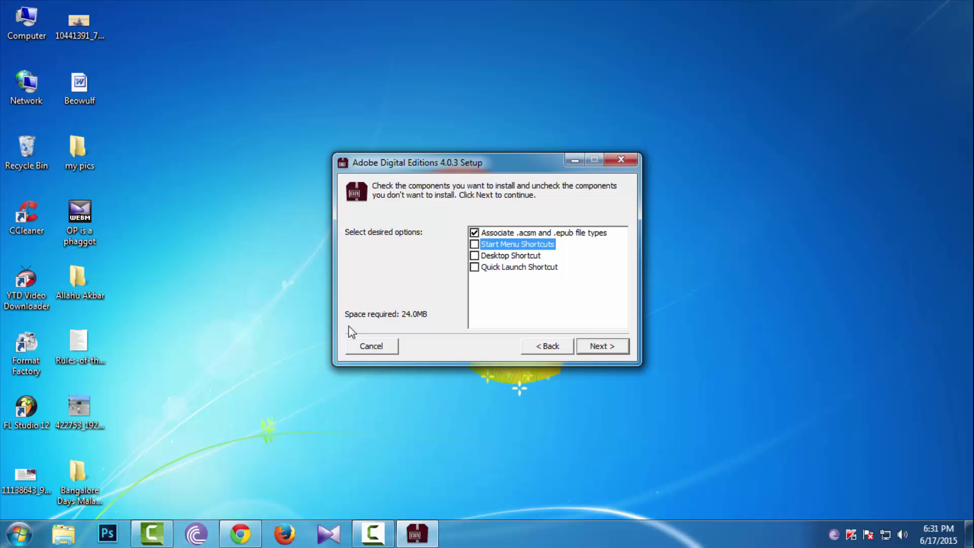
key(Return)
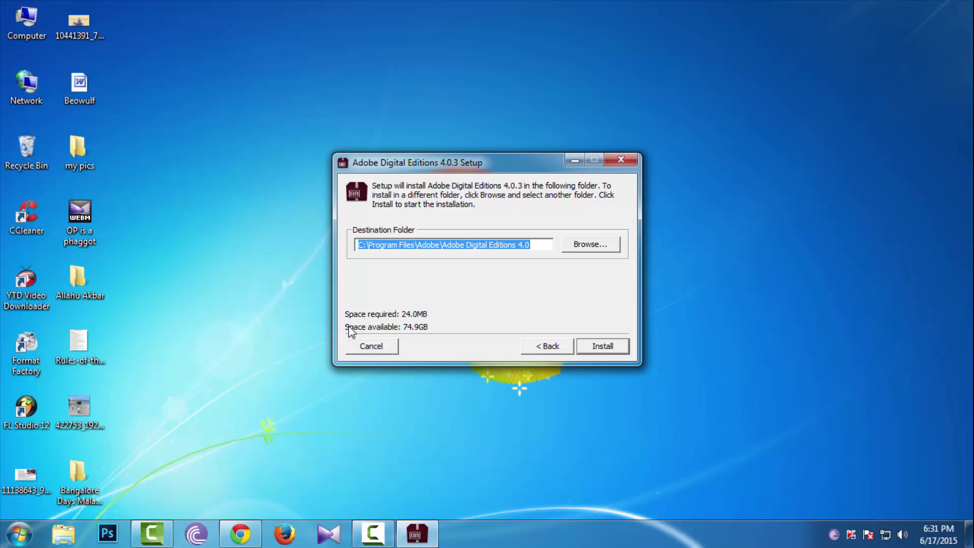
key(Tab)
key(Return)
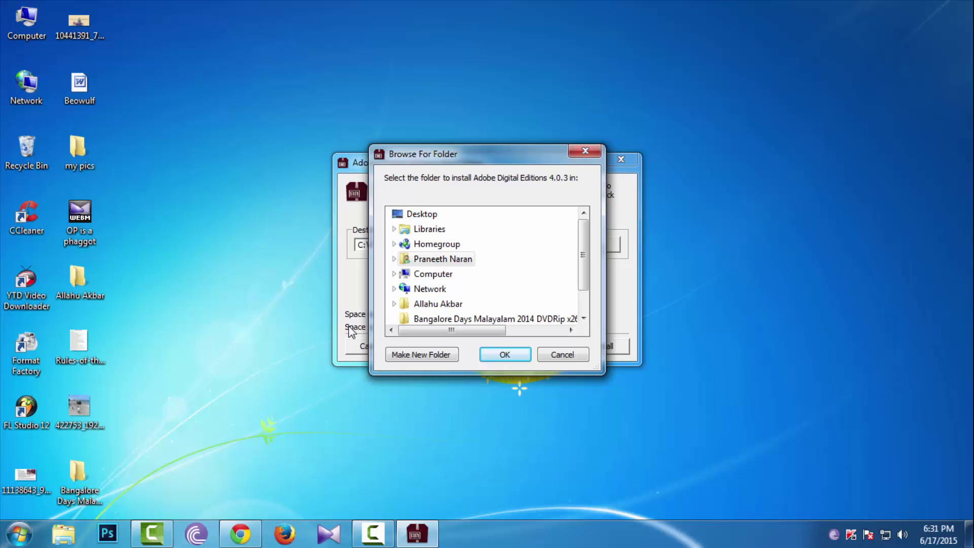
key(Down)
key(Right)
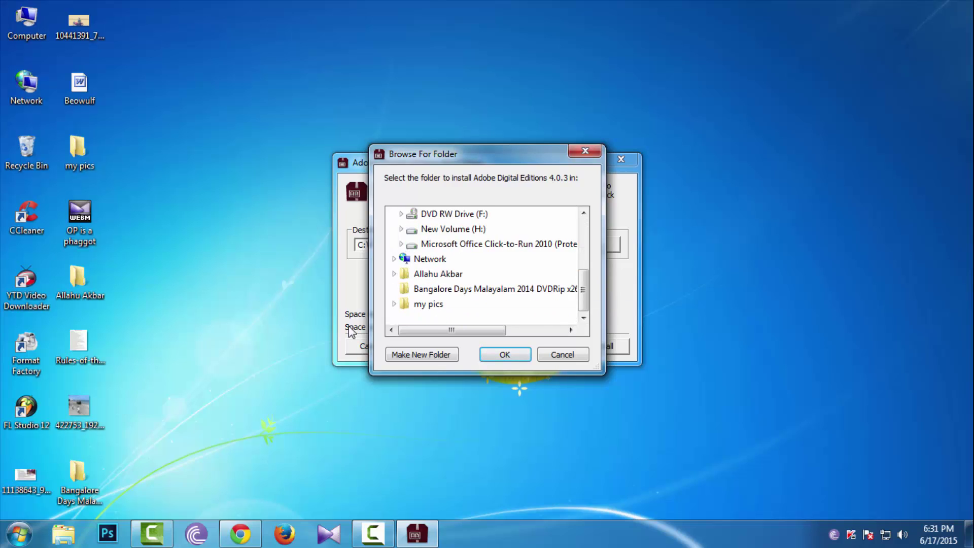
key(Down)
key(Down)
key(Right)
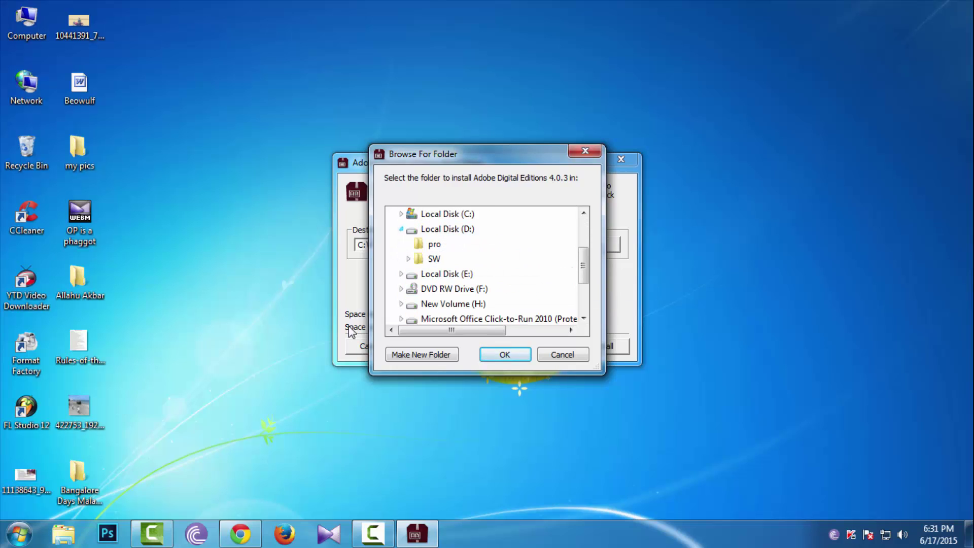
key(Down)
key(Down)
key(Right)
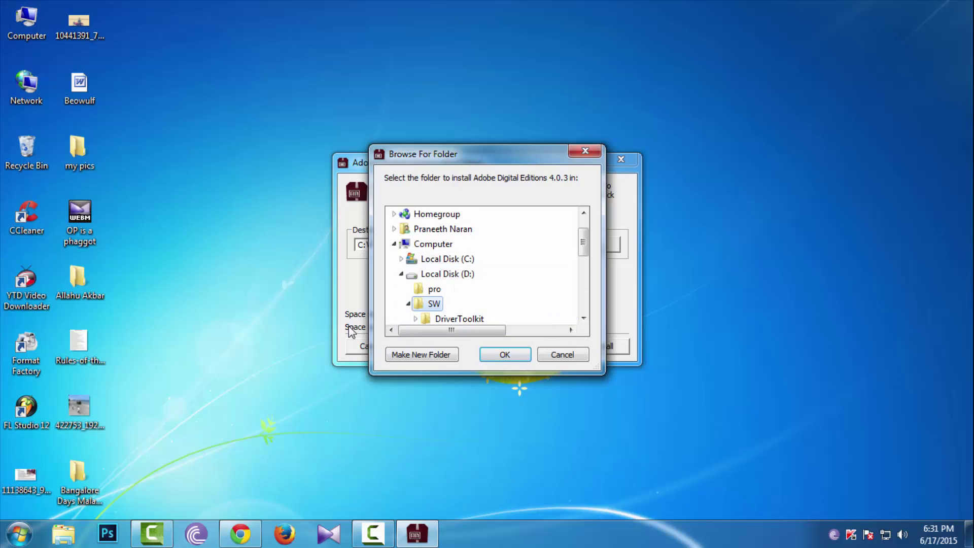
scroll(352, 331, down, 5)
key(Escape)
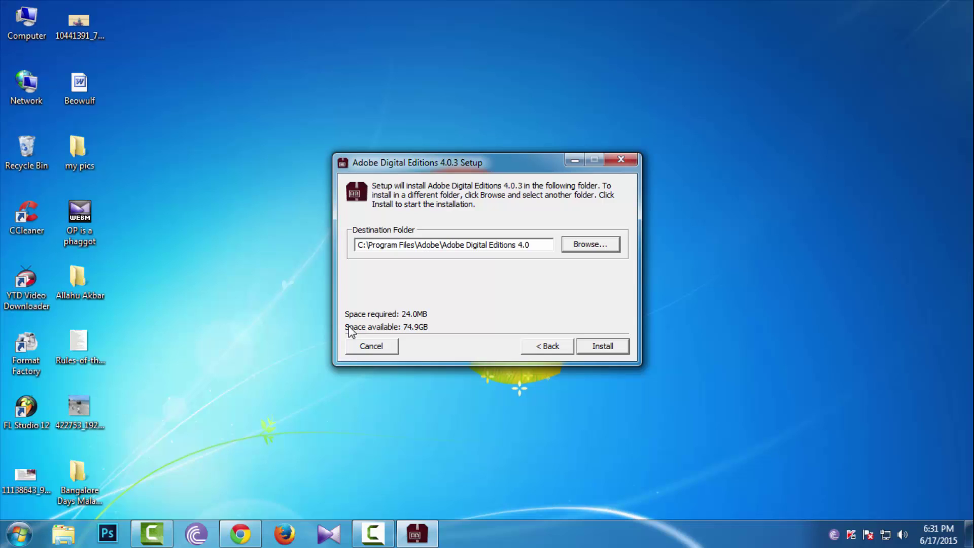
Install Adobe Digital Editions in the default folder without Norton Security Scan, and close the finished setup
key(Return)
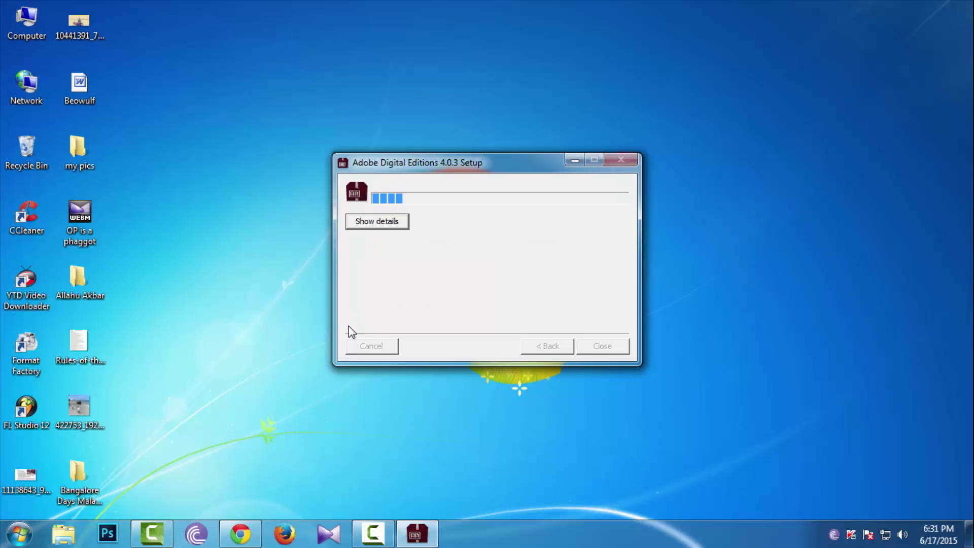
key(Return)
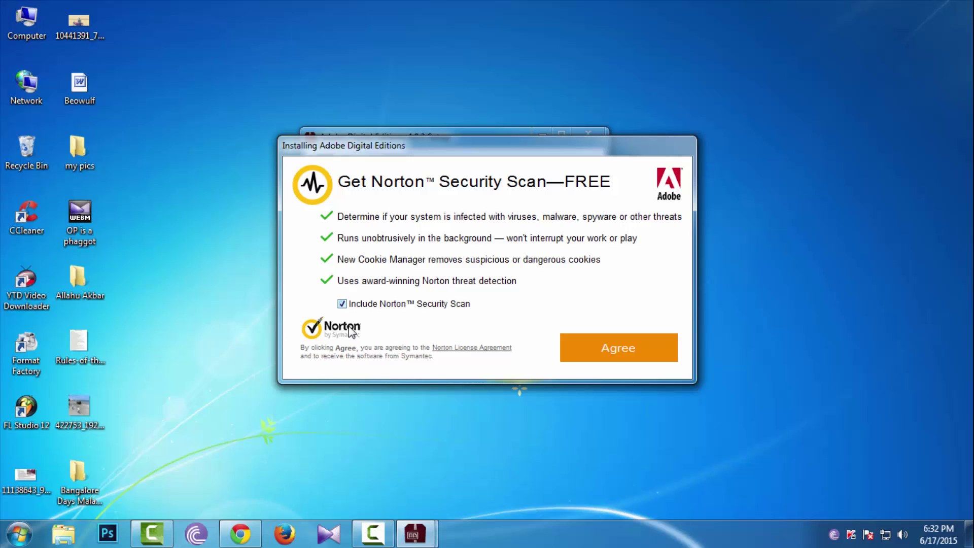
key(space)
key(Return)
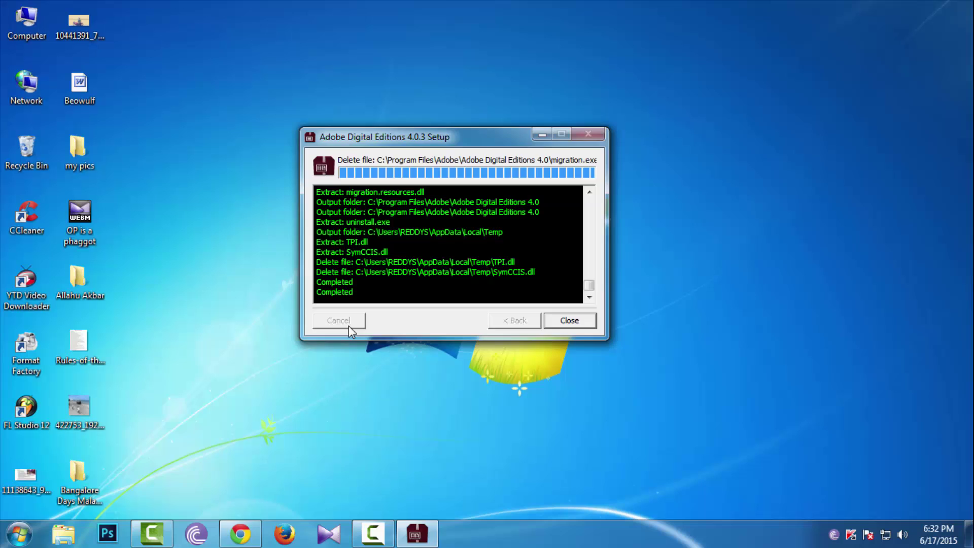
key(Return)
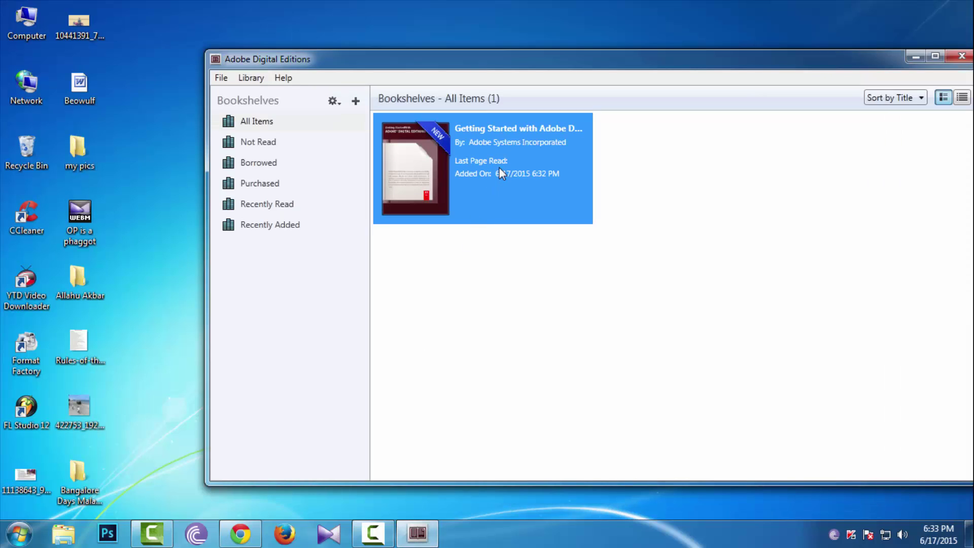
Open the desktop's Beowulf ebook in Adobe Digital Editions, page through it in a maximized window, and close the reader
drag(64, 93, 548, 267)
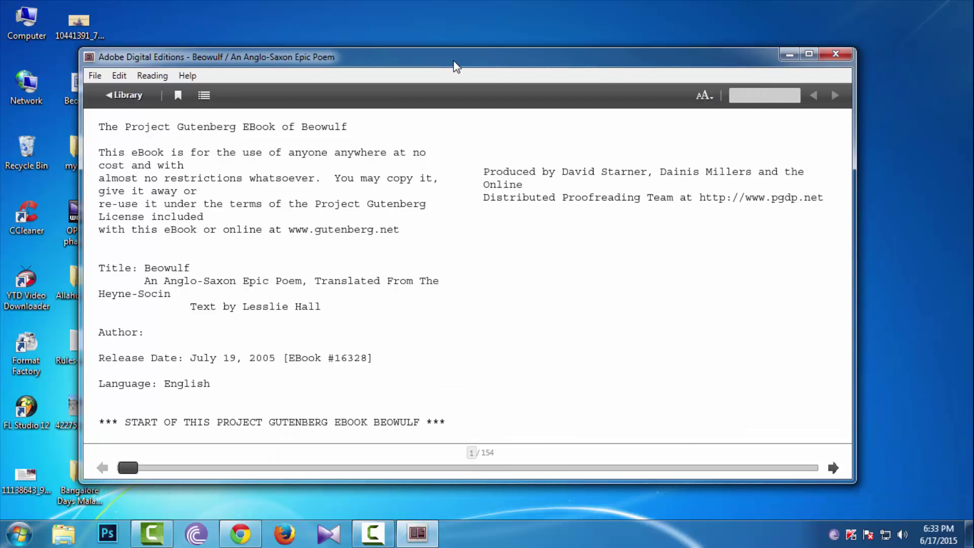
click(810, 54)
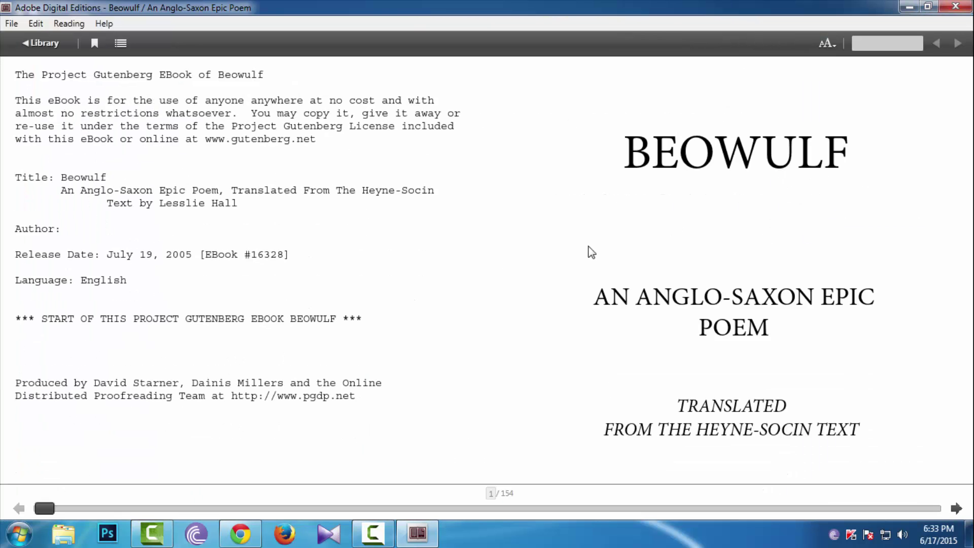
scroll(343, 246, down, 2)
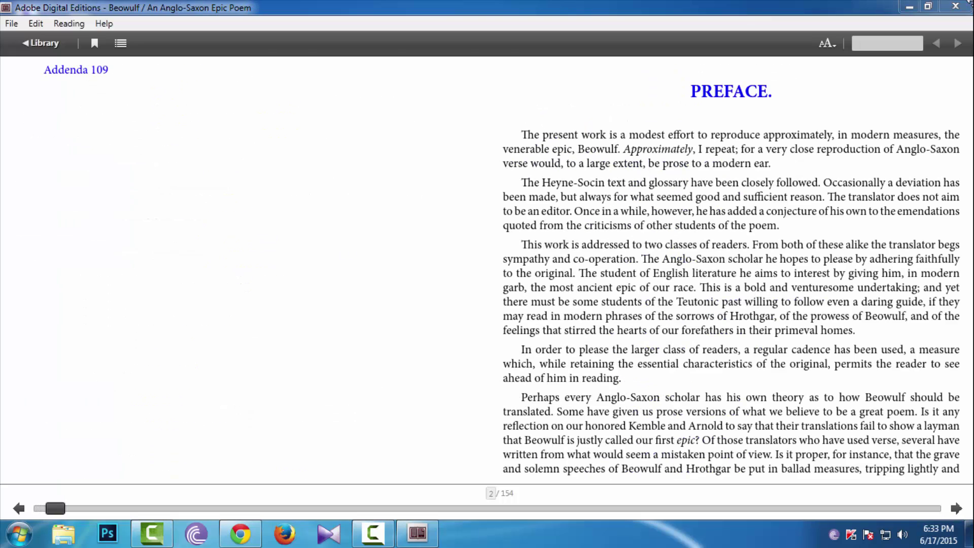
key(alt+F4)
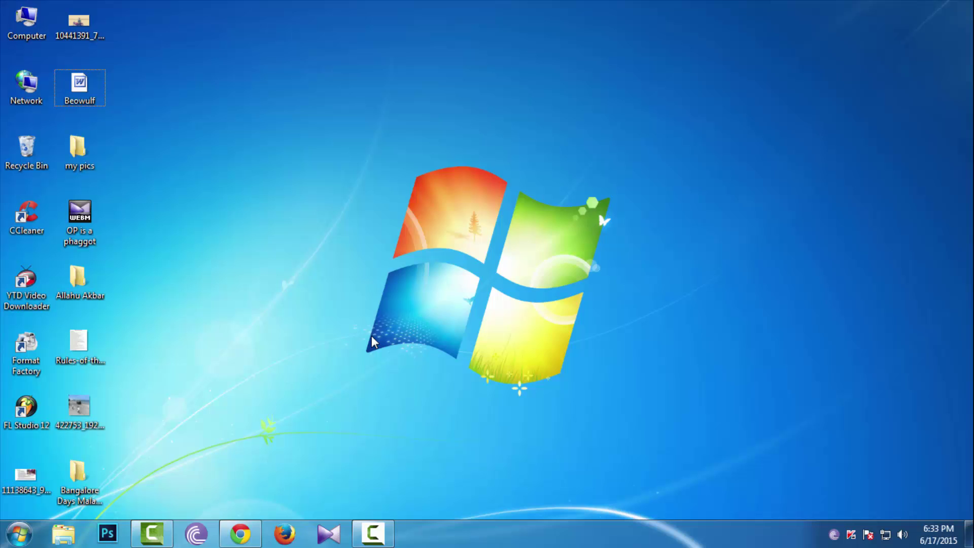
key(F10)
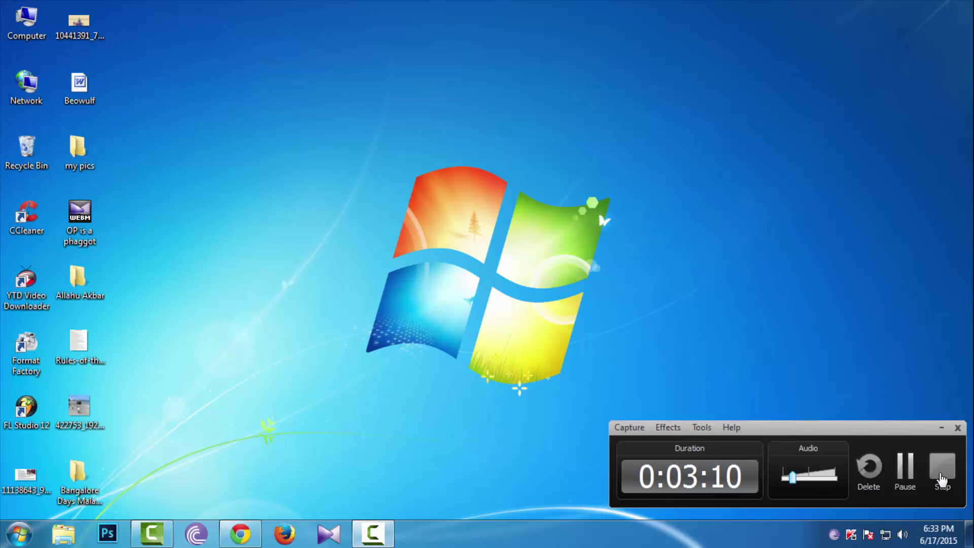